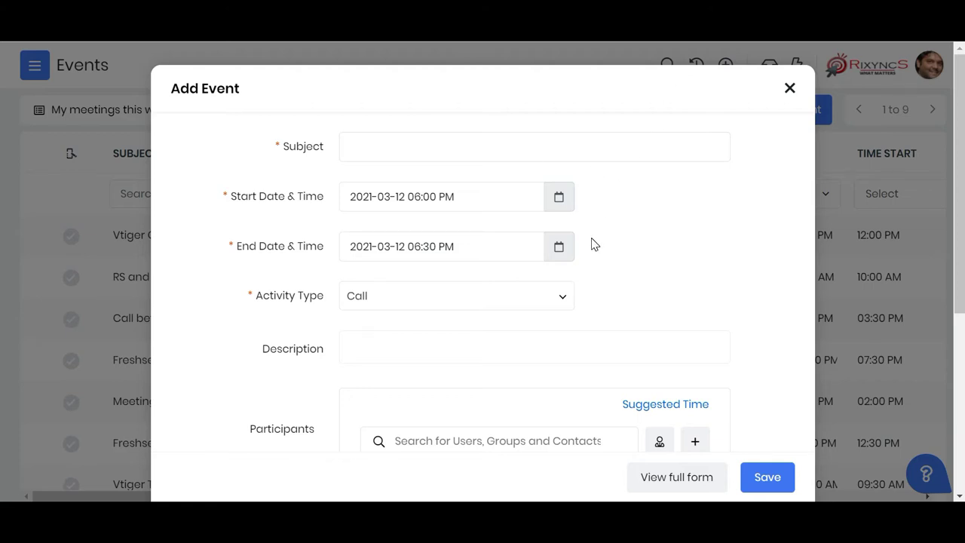
Step: Scroll down the empty Add Event form, which defaults to a Call on 2021-03-12
scroll(592, 244, down, 1)
Step: Enter subject 'Training on CRM' and set the activity type to Google Meet instead of Zoom Meet
click(396, 106)
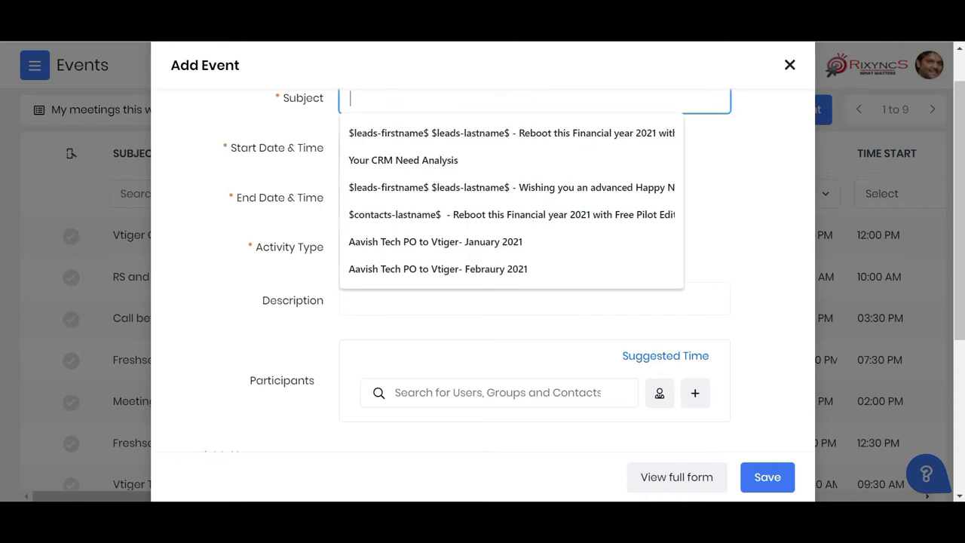
text(Training on CRM)
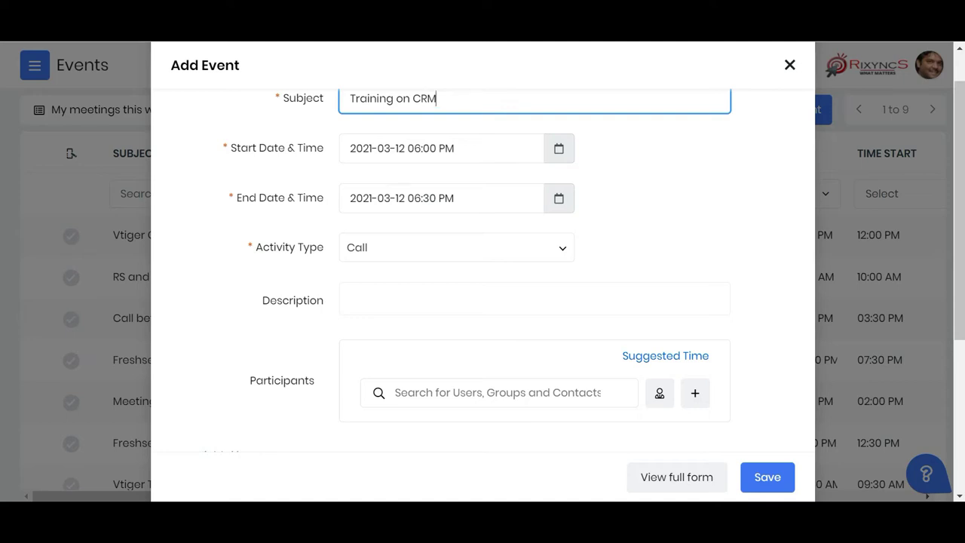
click(409, 250)
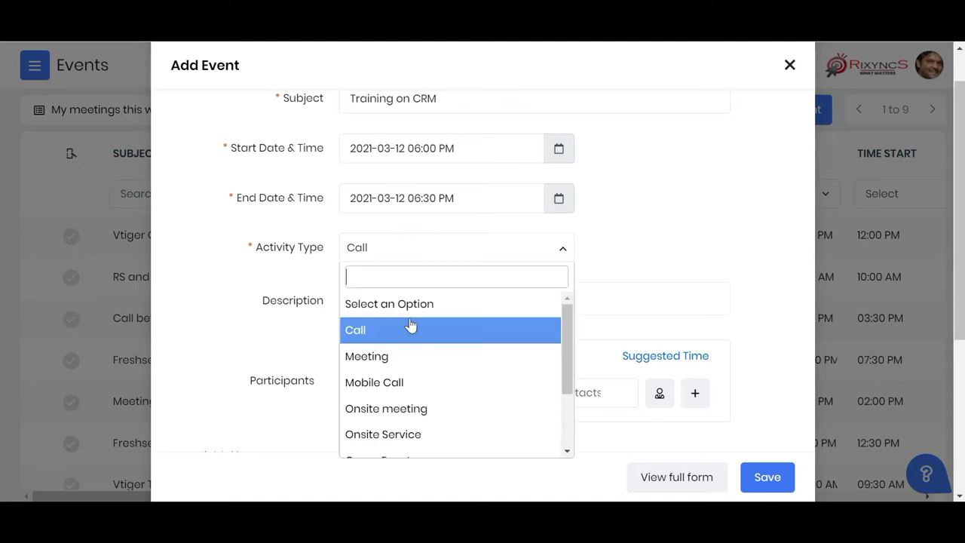
scroll(410, 331, down, 3)
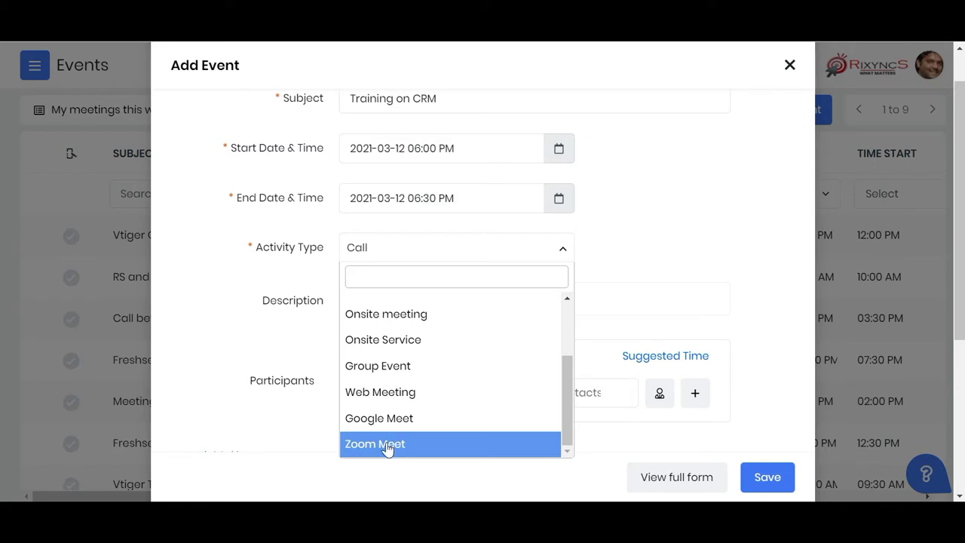
click(388, 447)
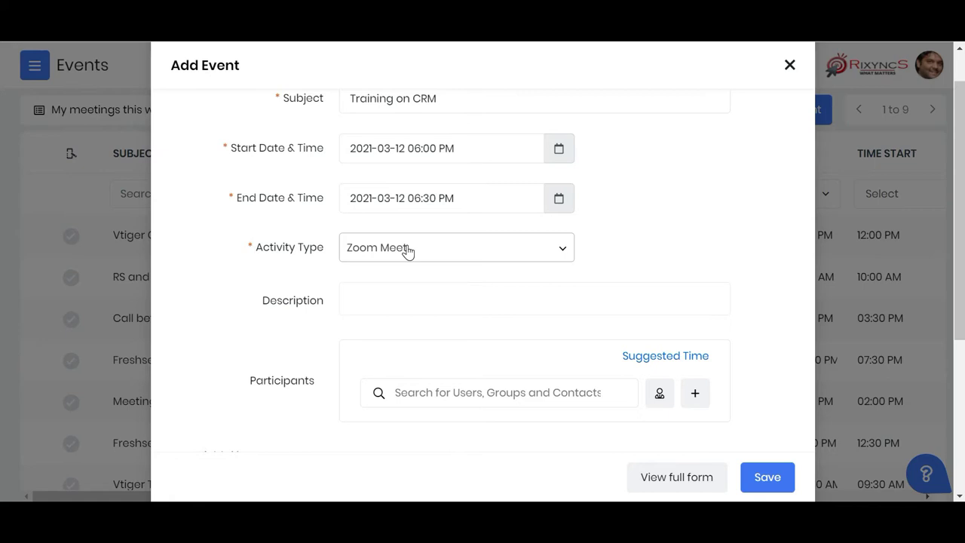
click(405, 248)
click(391, 419)
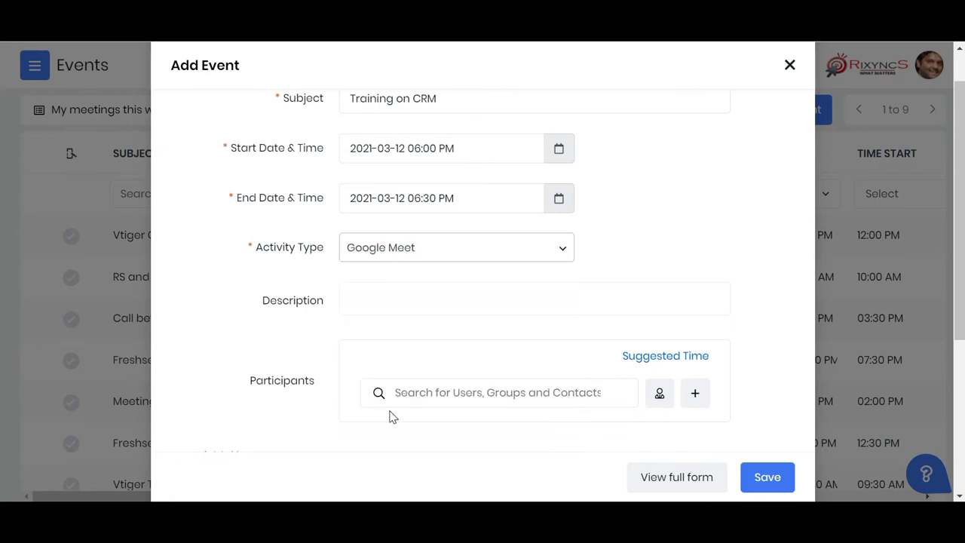
Step: Add the description 'Training on 12 Best practices of CRM', leaving participants empty
click(380, 300)
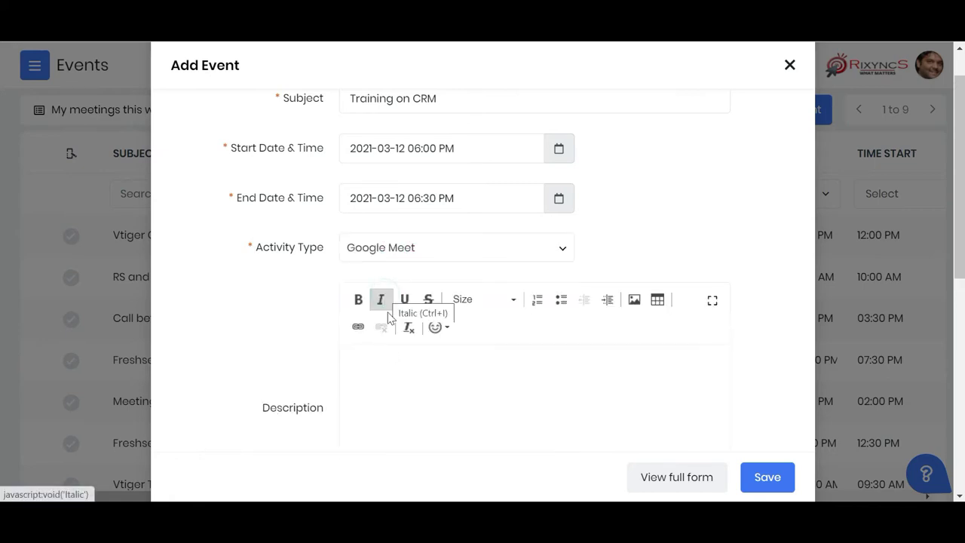
text(Training )
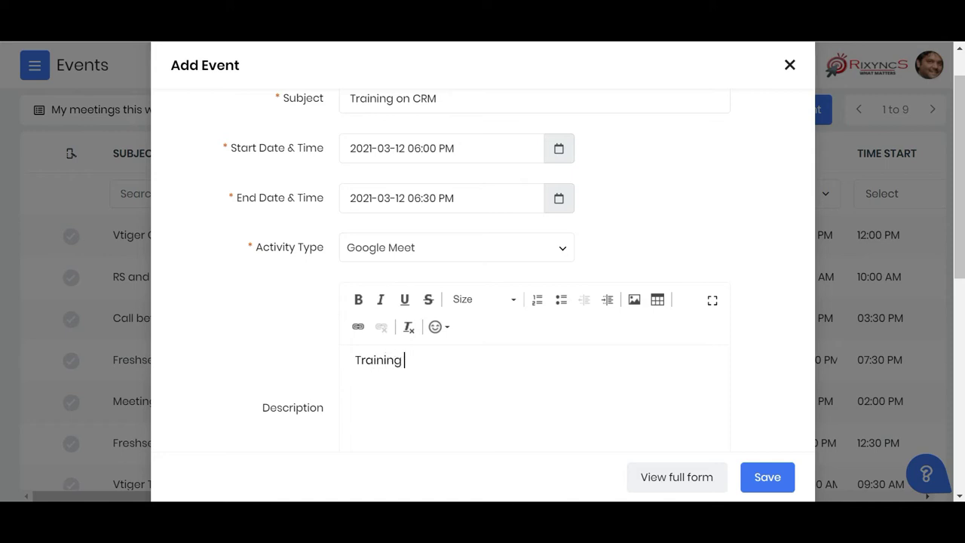
text(on 12 Best practices of CRM)
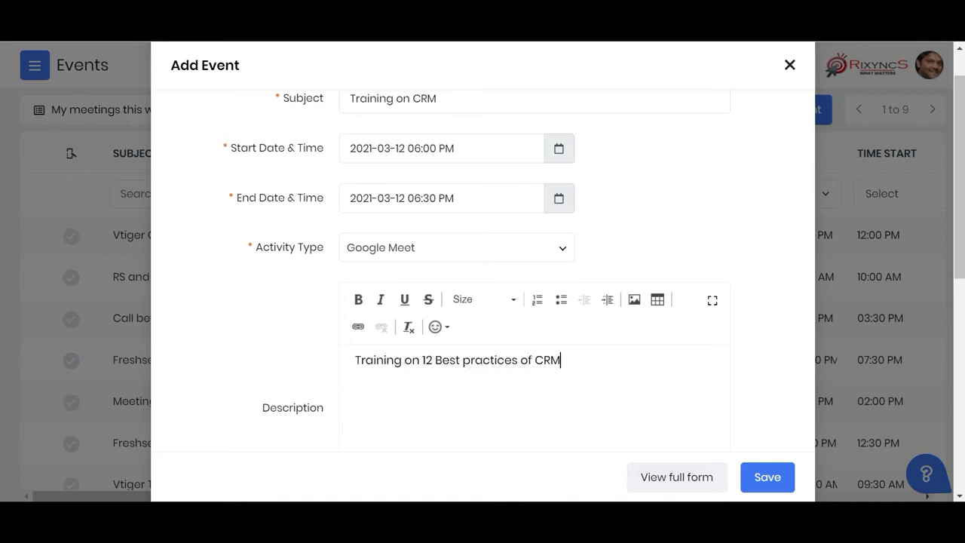
scroll(383, 410, down, 3)
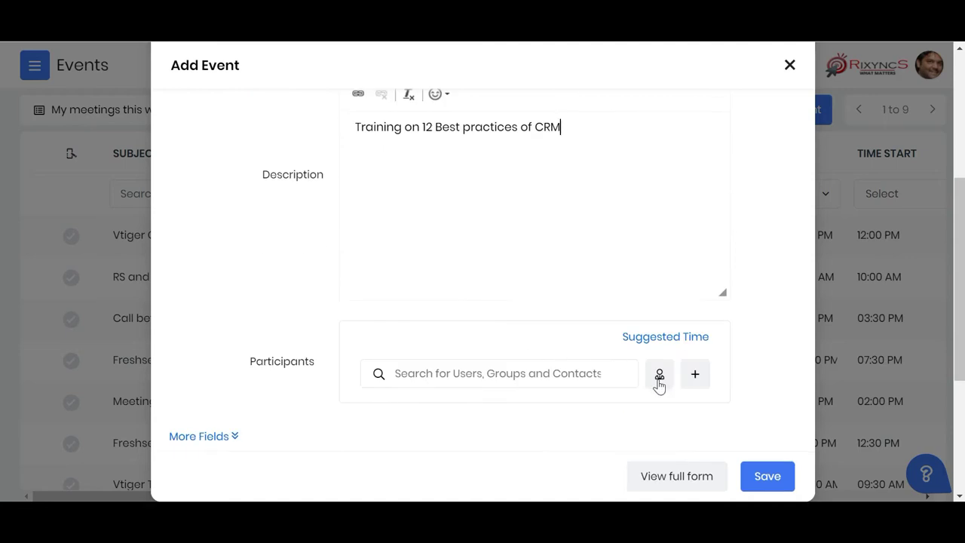
click(660, 377)
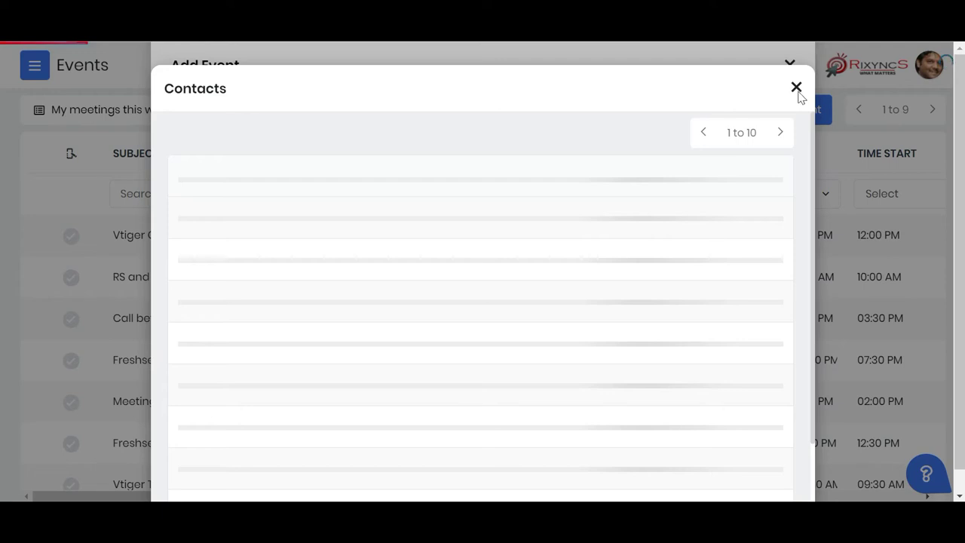
click(797, 89)
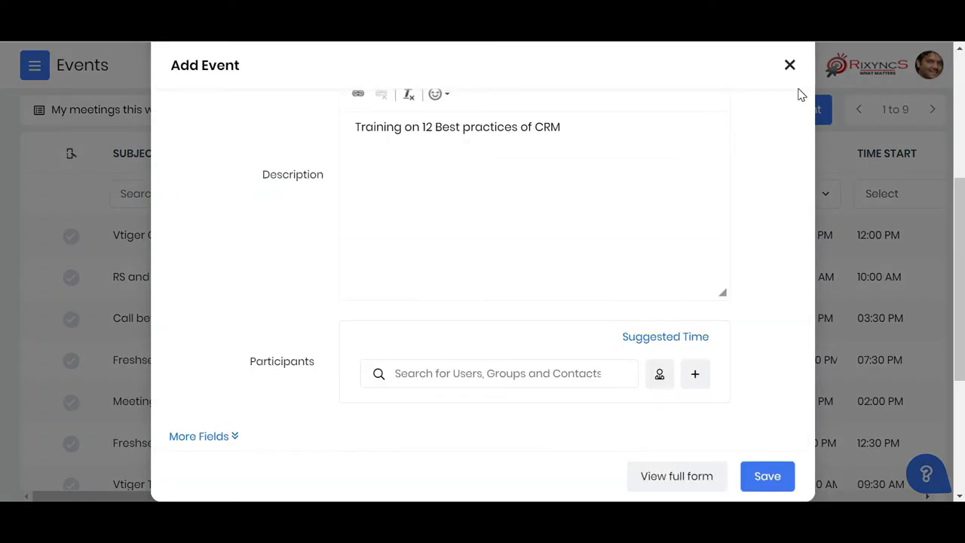
scroll(640, 352, up, 3)
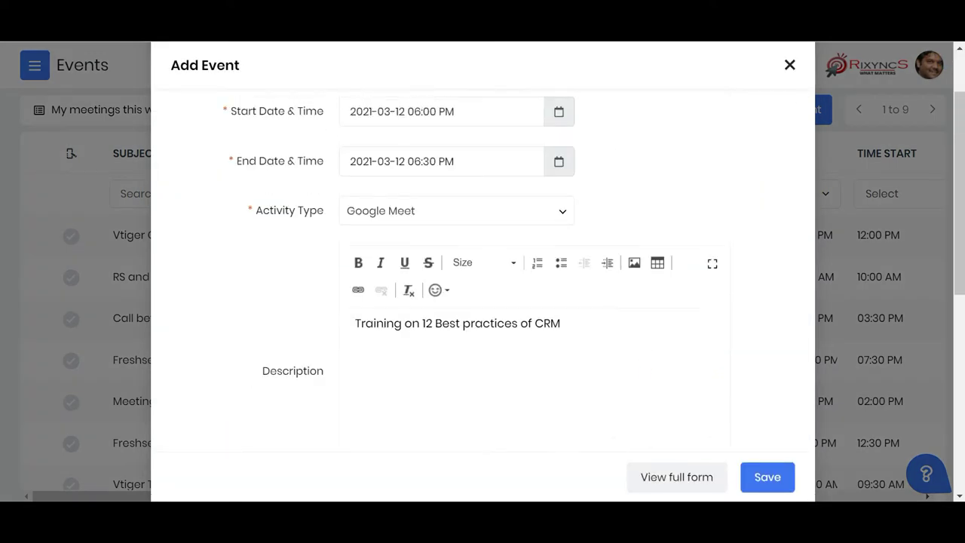
scroll(638, 349, up, 2)
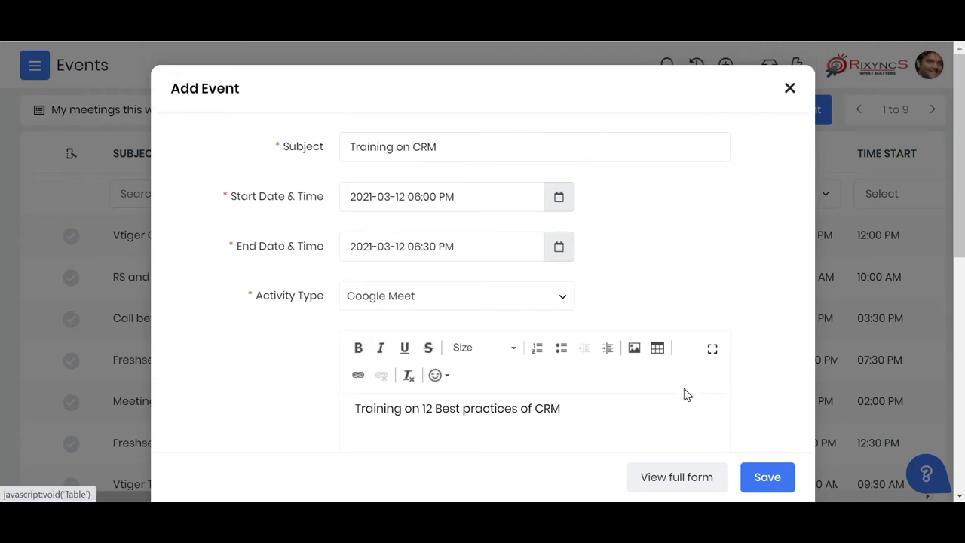
Step: Save the Training on CRM event and review its generated Google Meet joining details
click(763, 479)
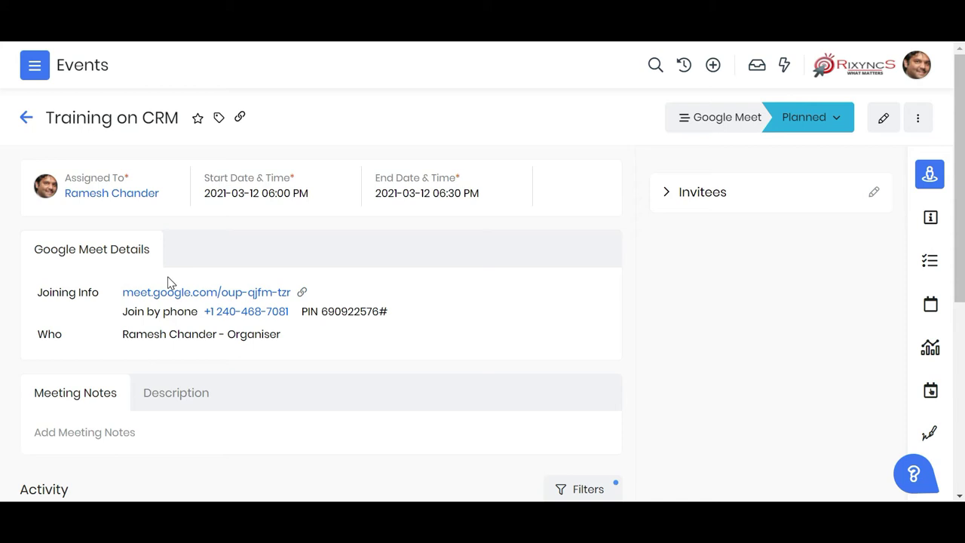
click(33, 67)
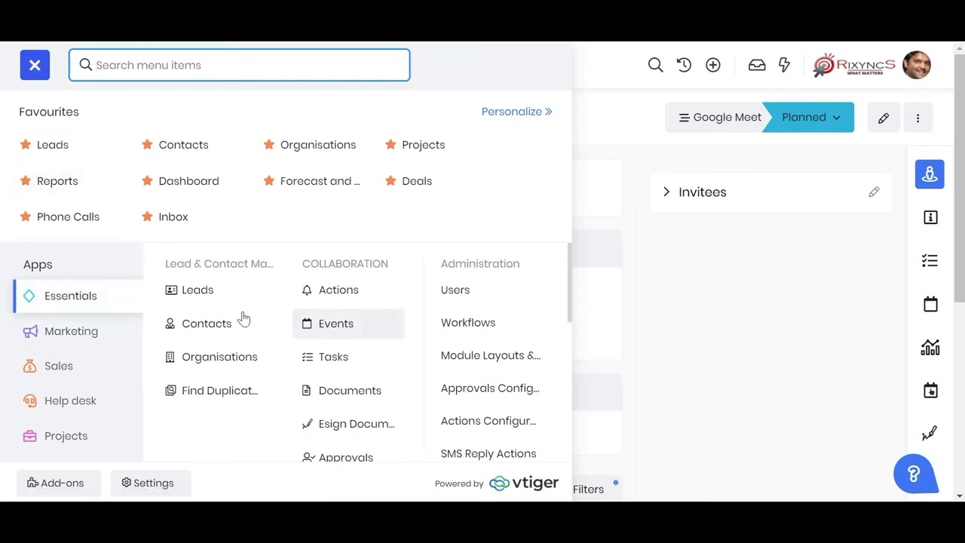
Step: View Events as a list, then as a kanban board, then as the 12 Mar 2021 day calendar
click(321, 324)
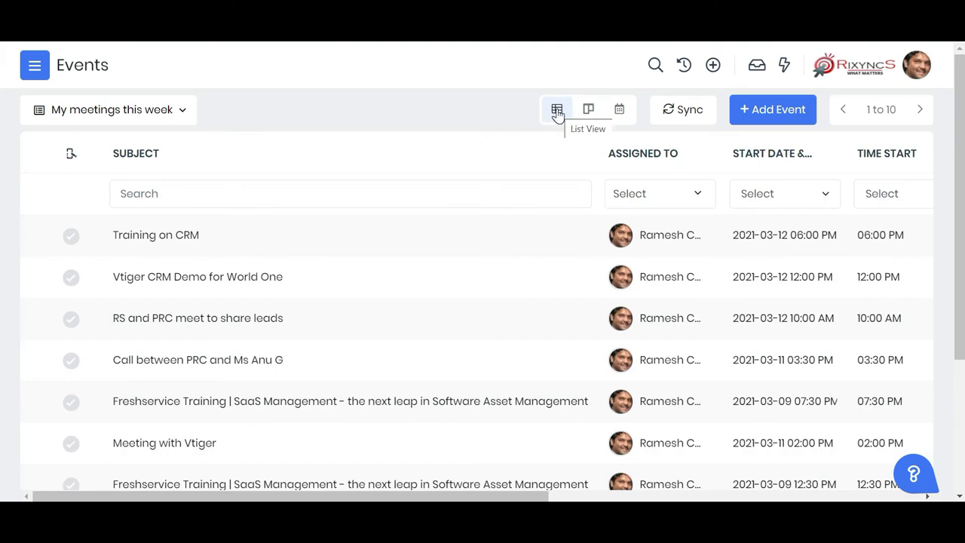
click(587, 109)
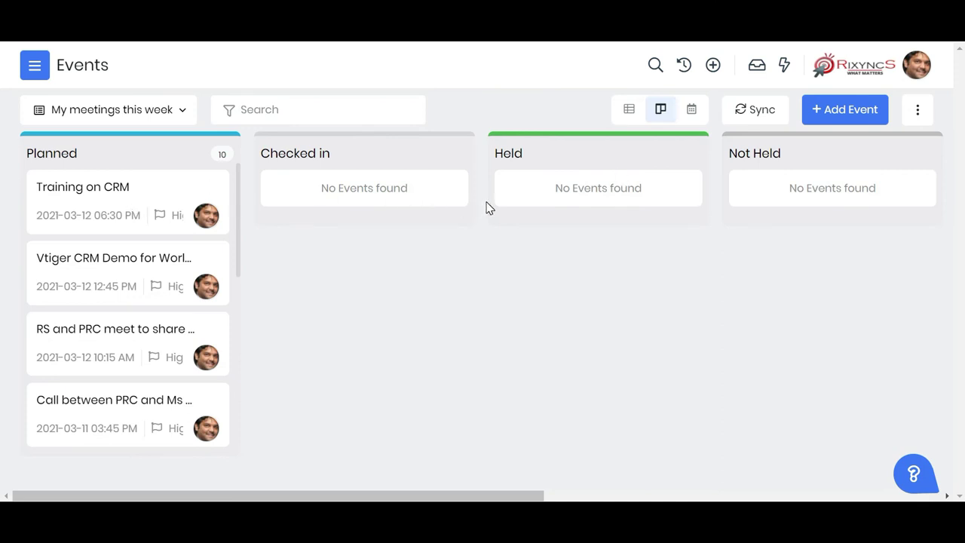
click(691, 111)
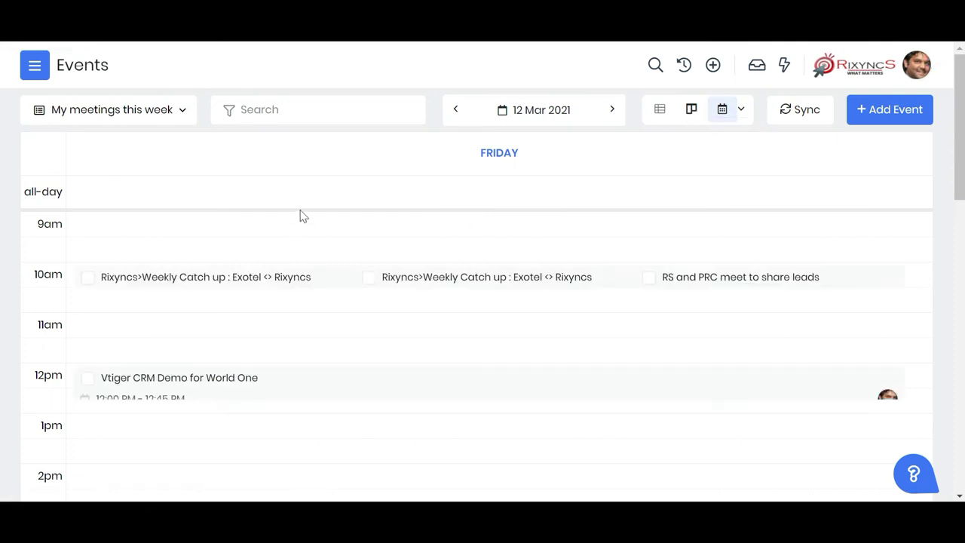
mouse_move(321, 310)
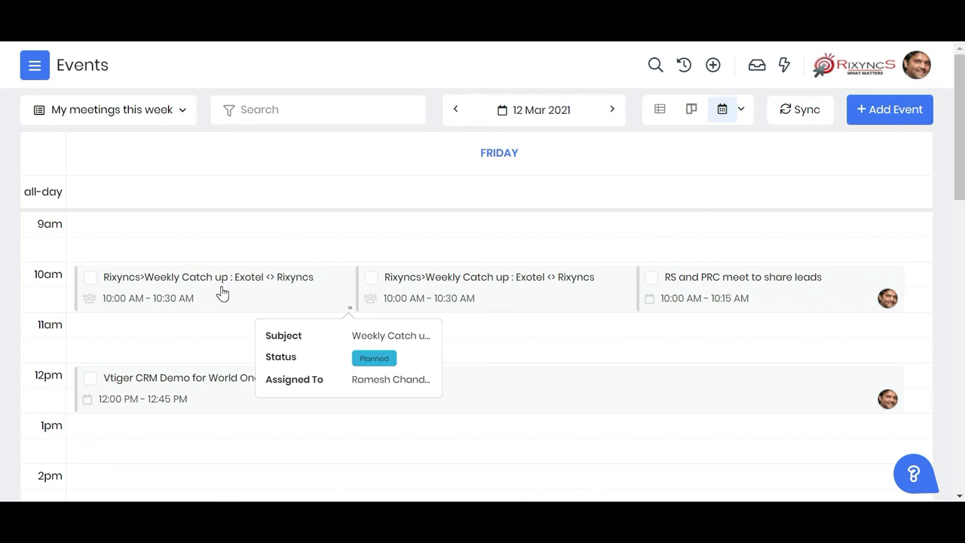
Step: Show the March 2021 month calendar and look over the two meetings on 12 March
click(741, 111)
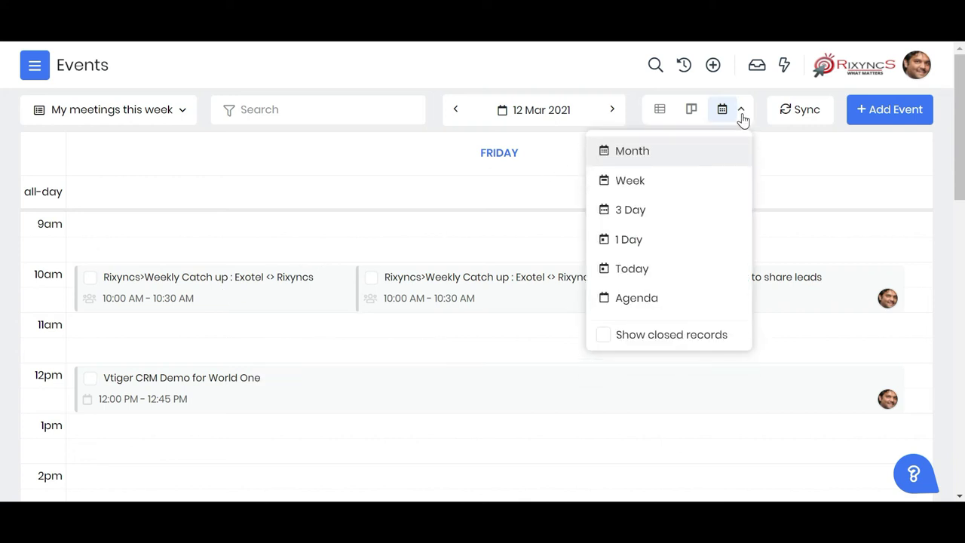
click(661, 154)
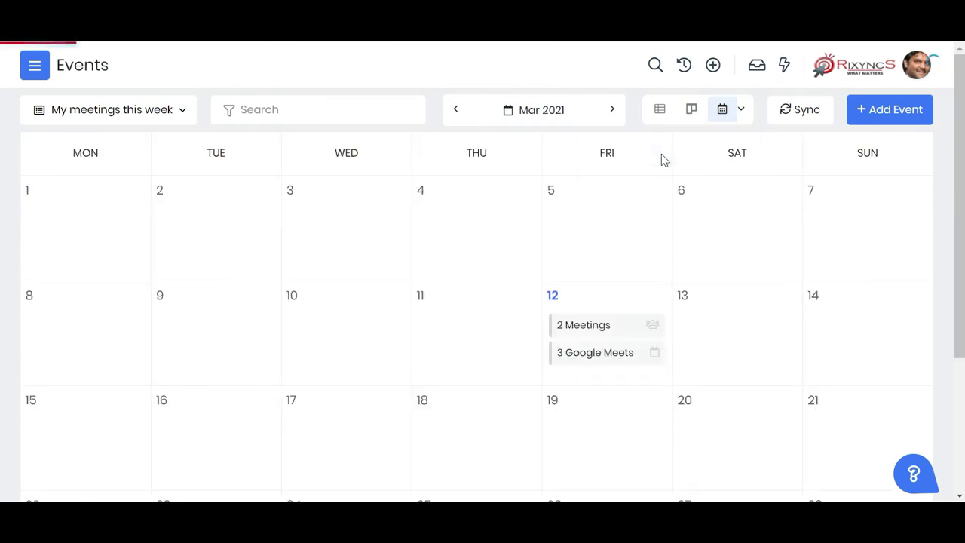
click(575, 333)
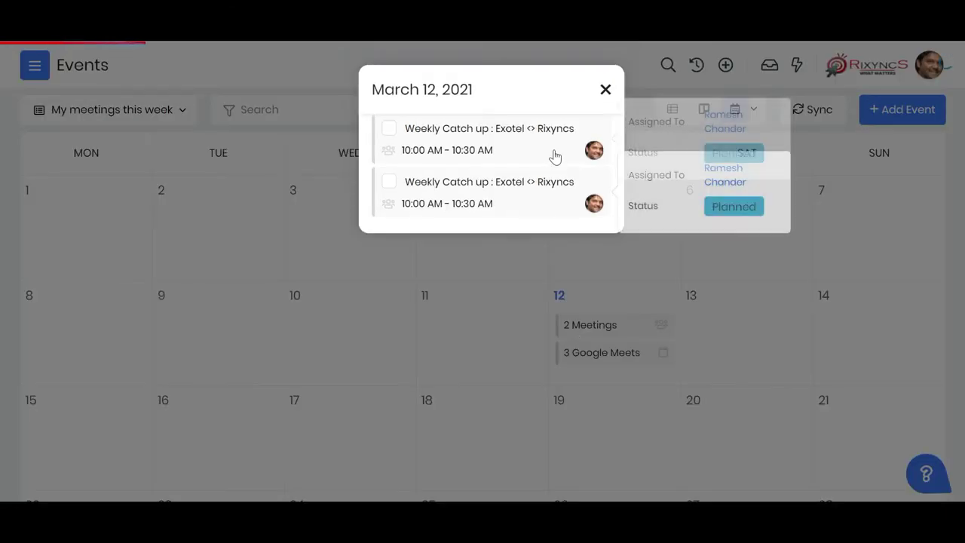
click(605, 90)
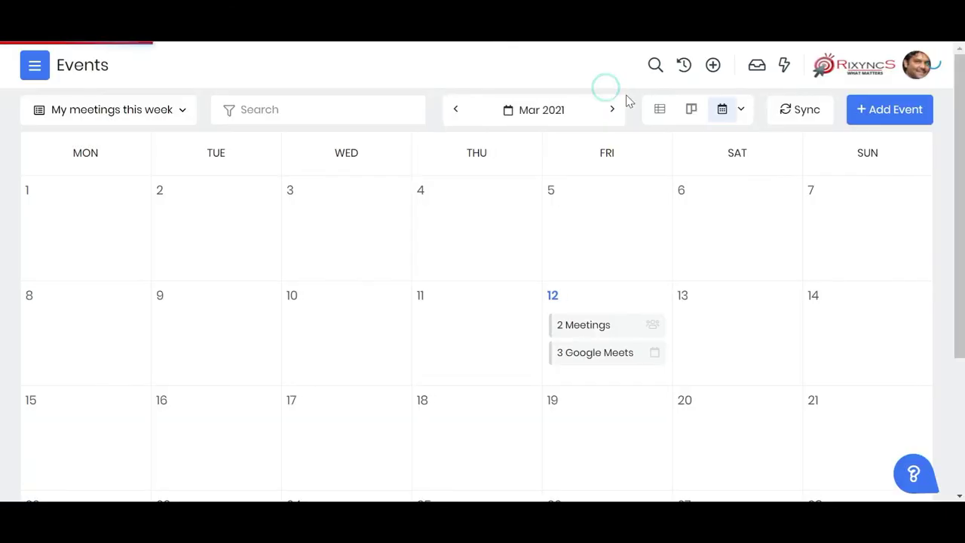
Step: Switch the calendar to the 8–14 March week, then to the 12–14 March three-day view
click(742, 121)
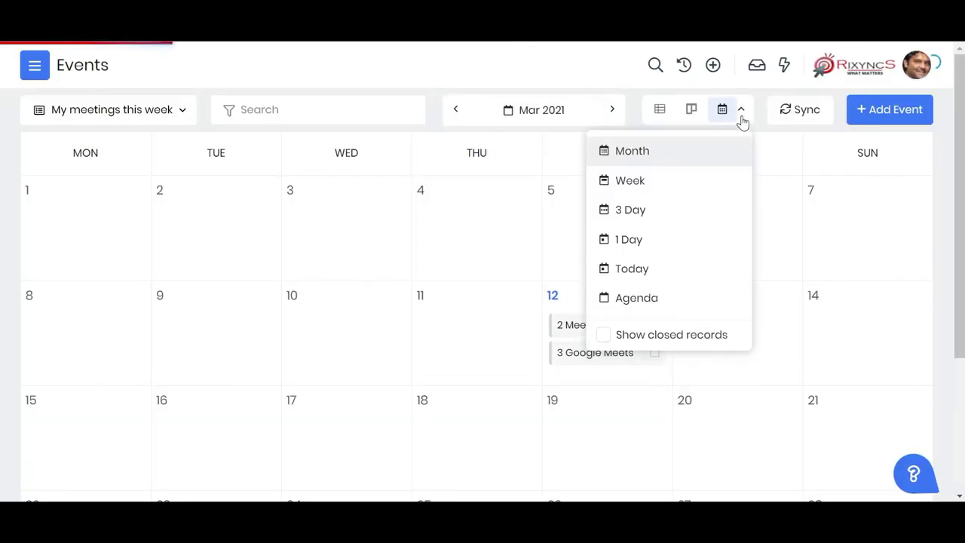
click(662, 188)
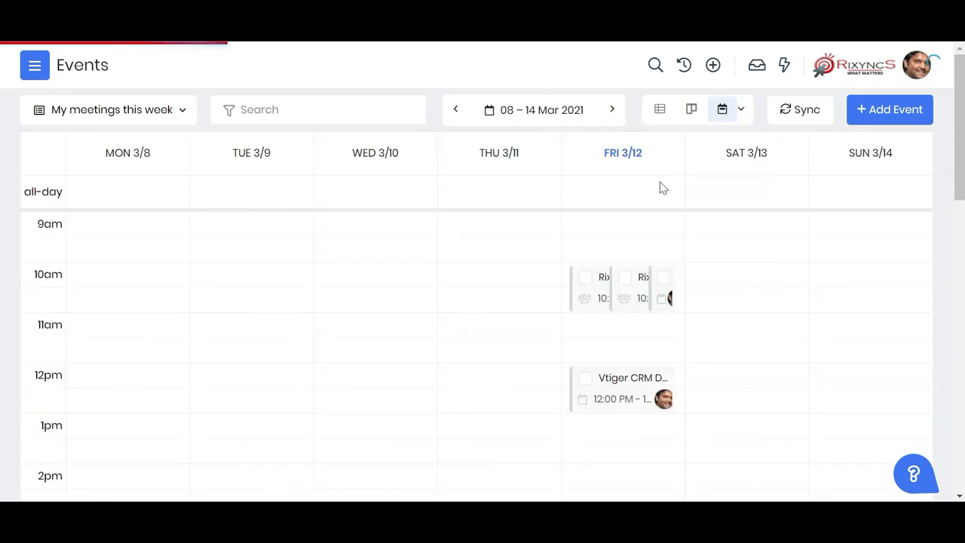
click(742, 121)
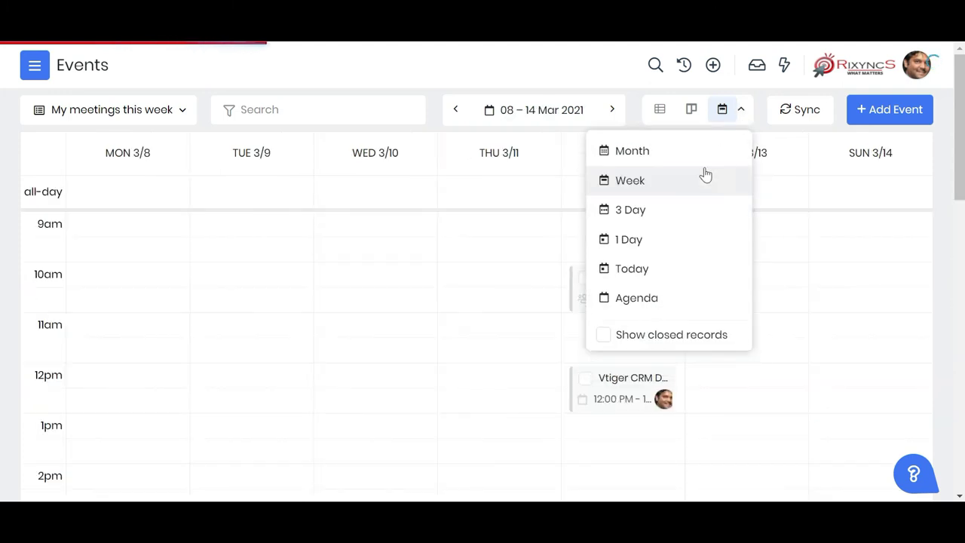
click(653, 211)
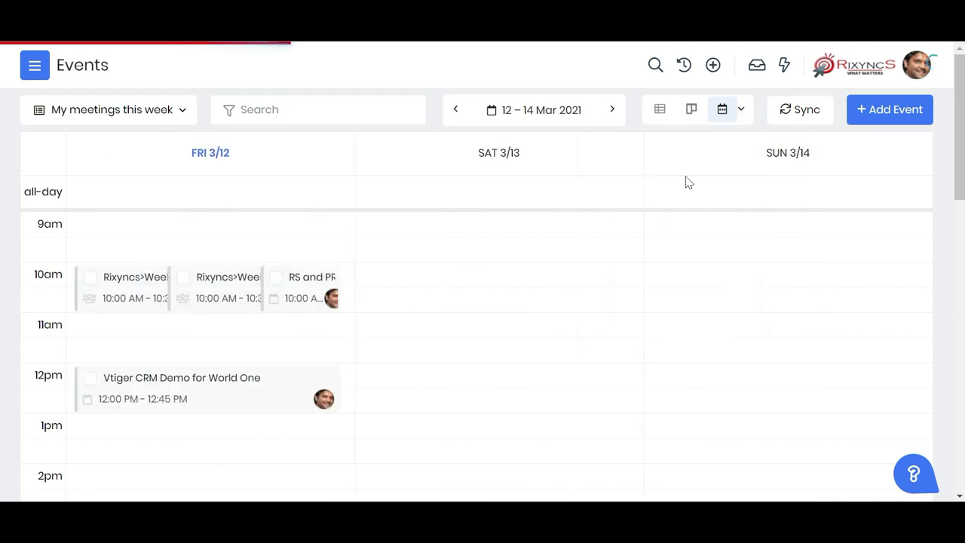
click(738, 113)
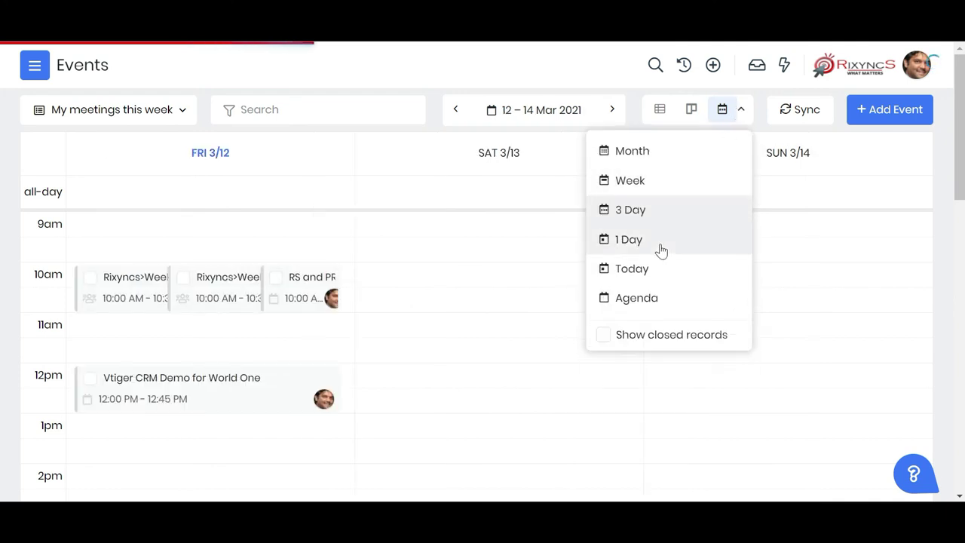